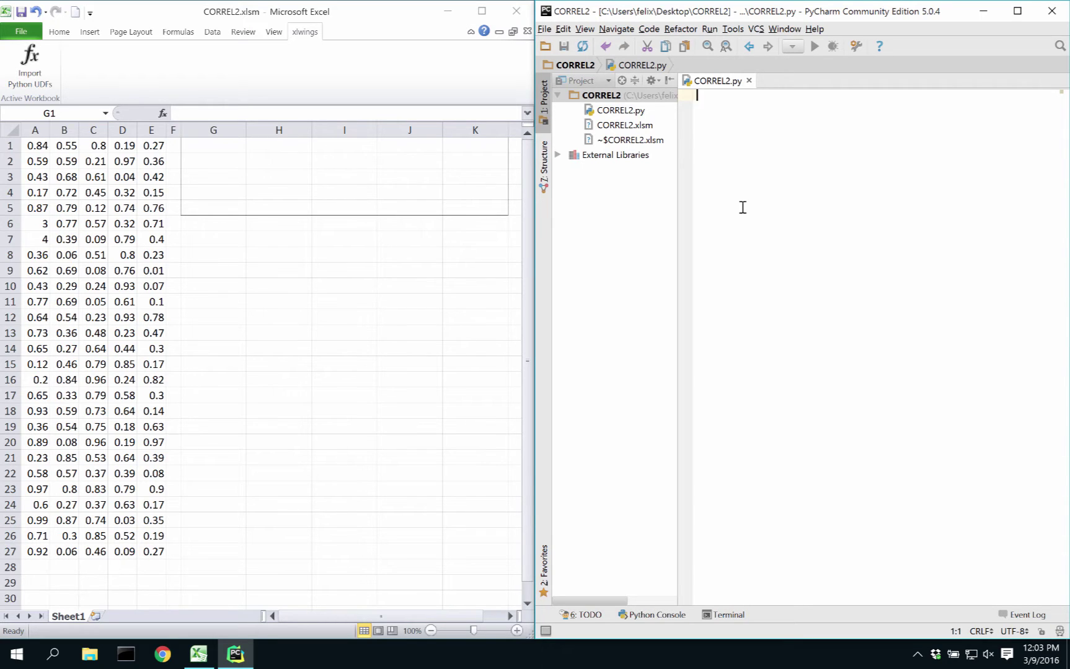
text(import xlwings)
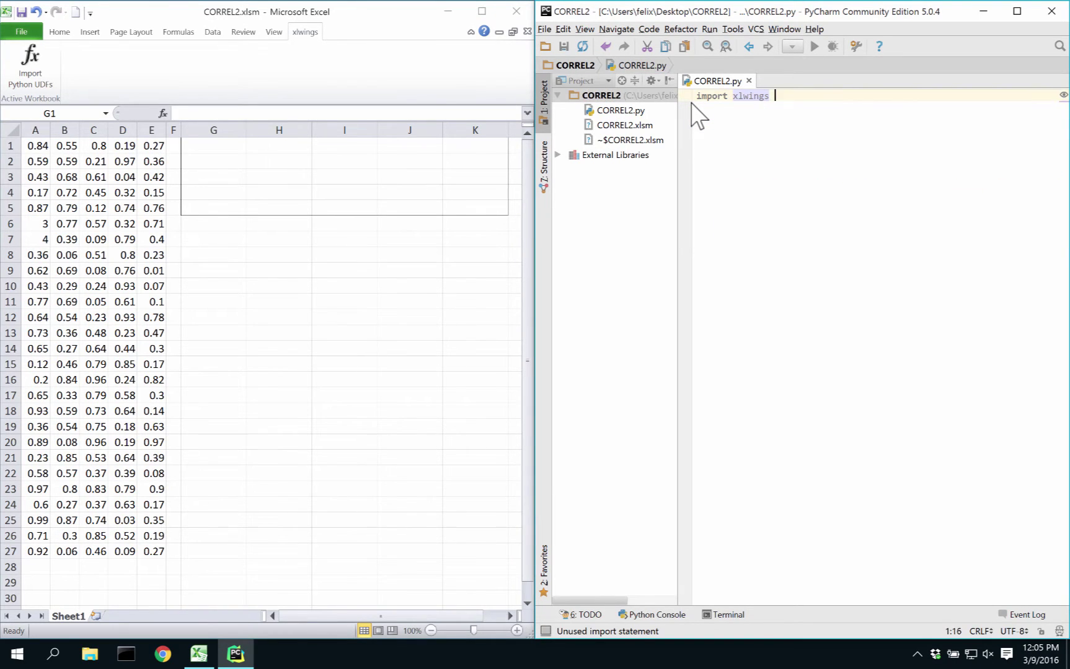
text( as xw)
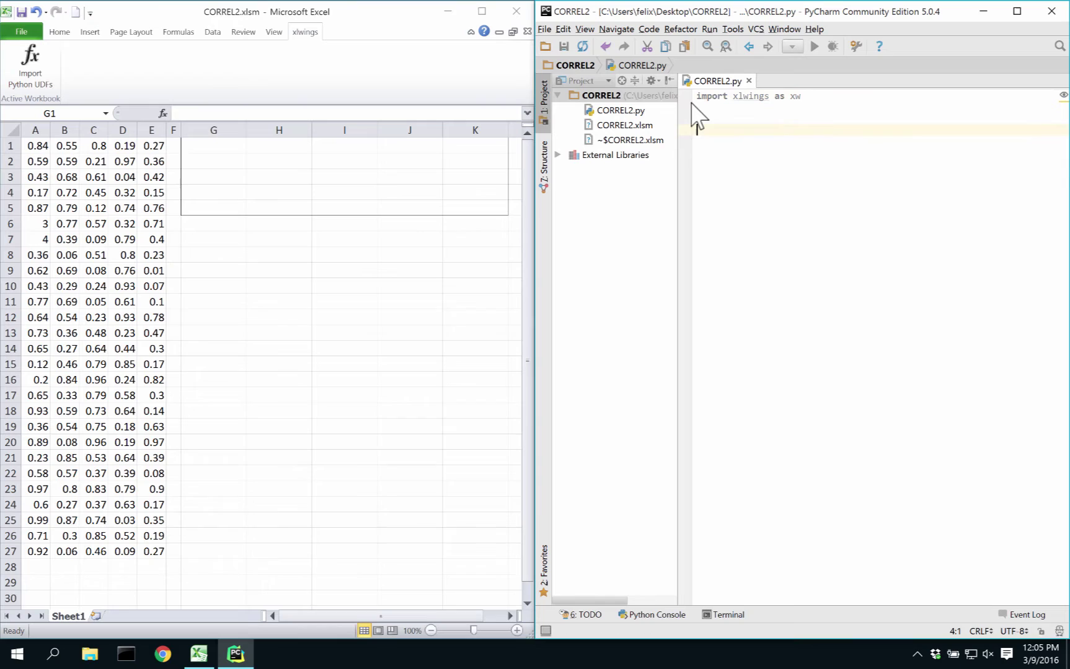
- Write 'import xlwings as xw' followed by def correl2(x) with body 'return x.corr()'
key(Return)
key(Return)
text(def correl2()
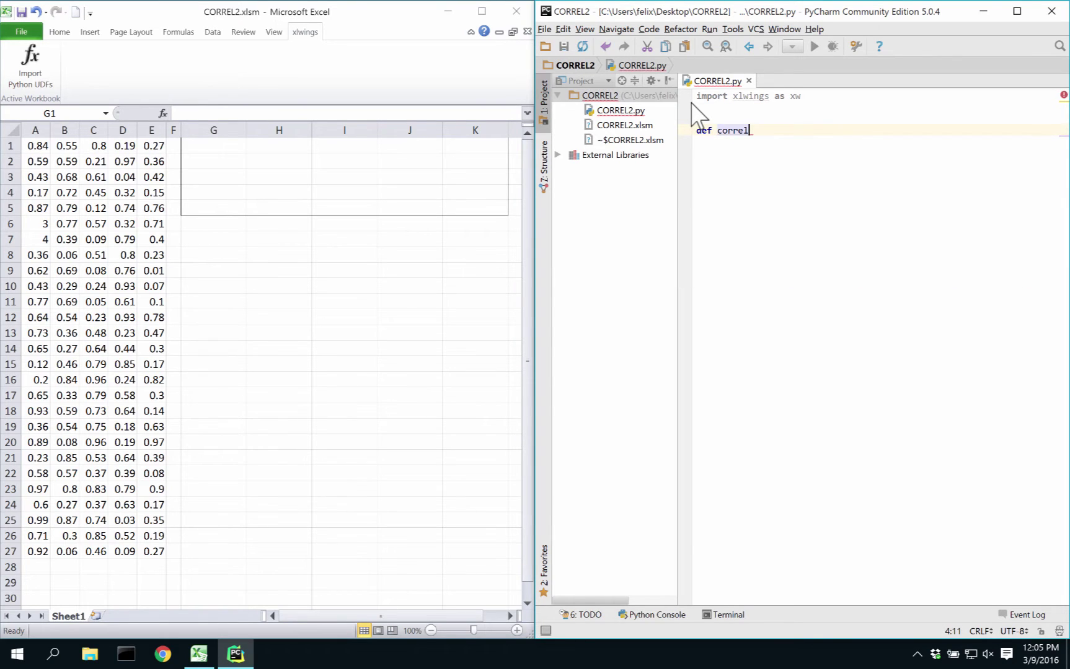
text(x)
text():)
key(Return)
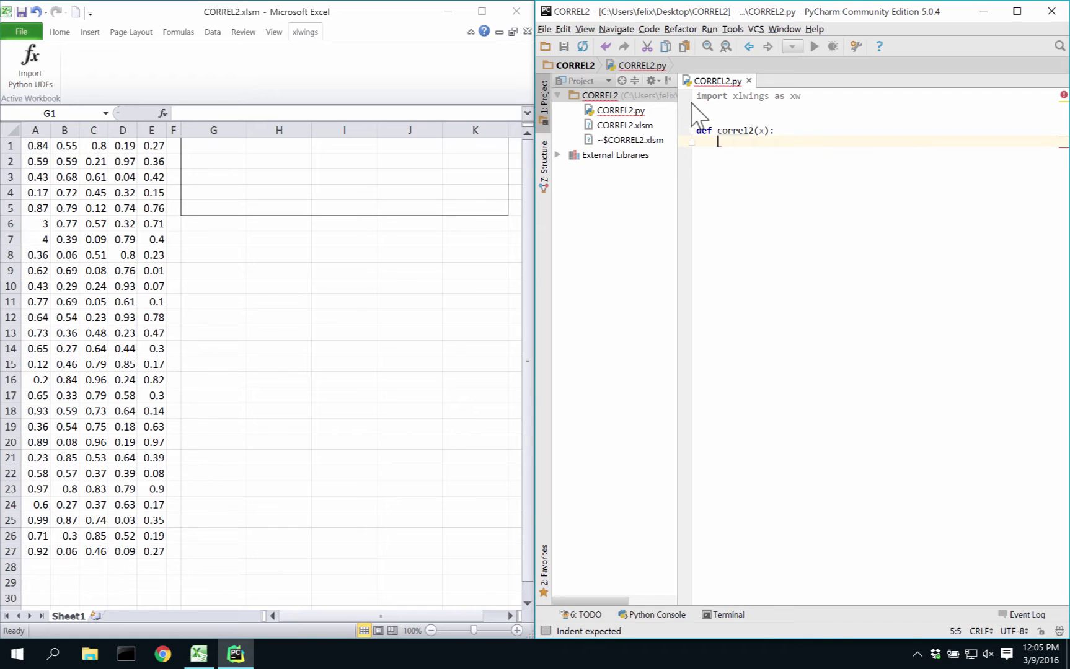
text(return x.)
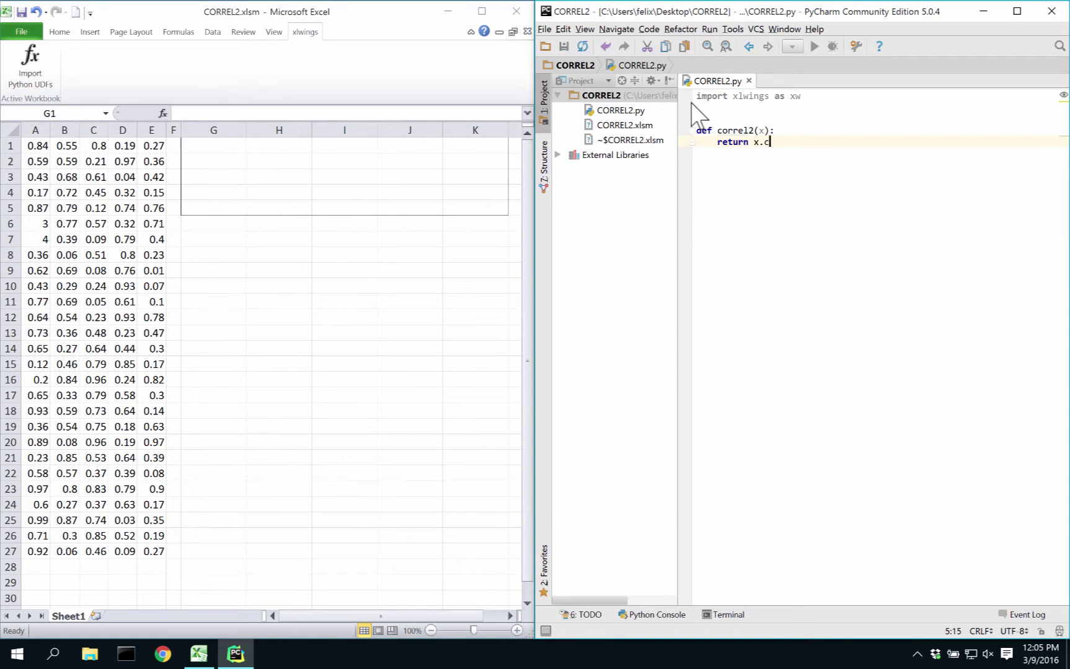
text(corr())
click(698, 117)
text(imp)
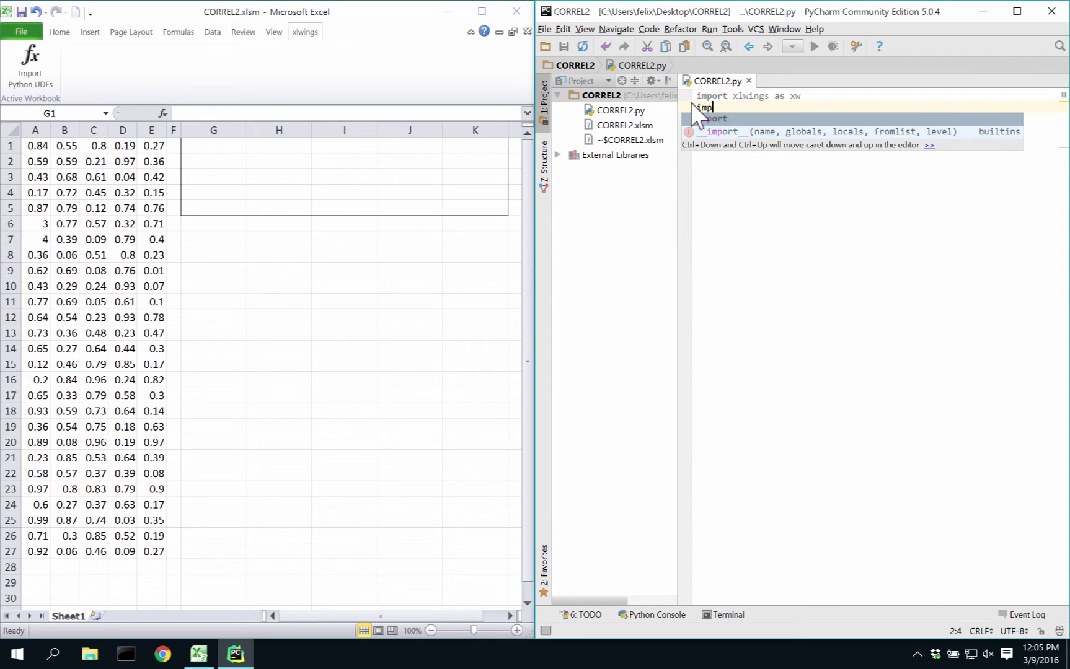
text(ort pandas a)
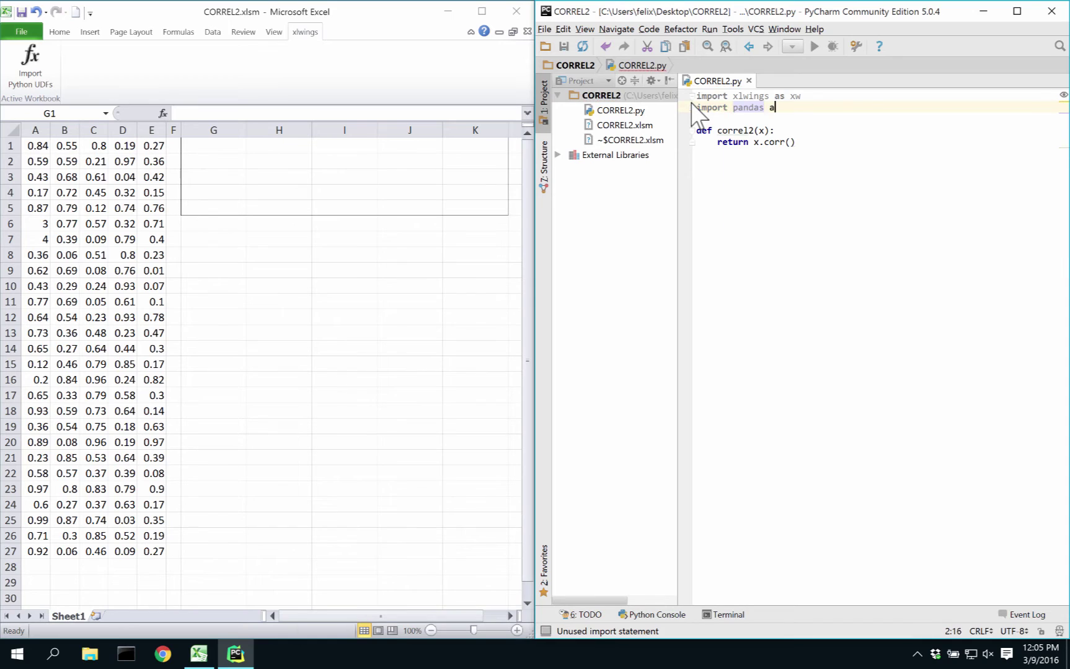
text(s pd)
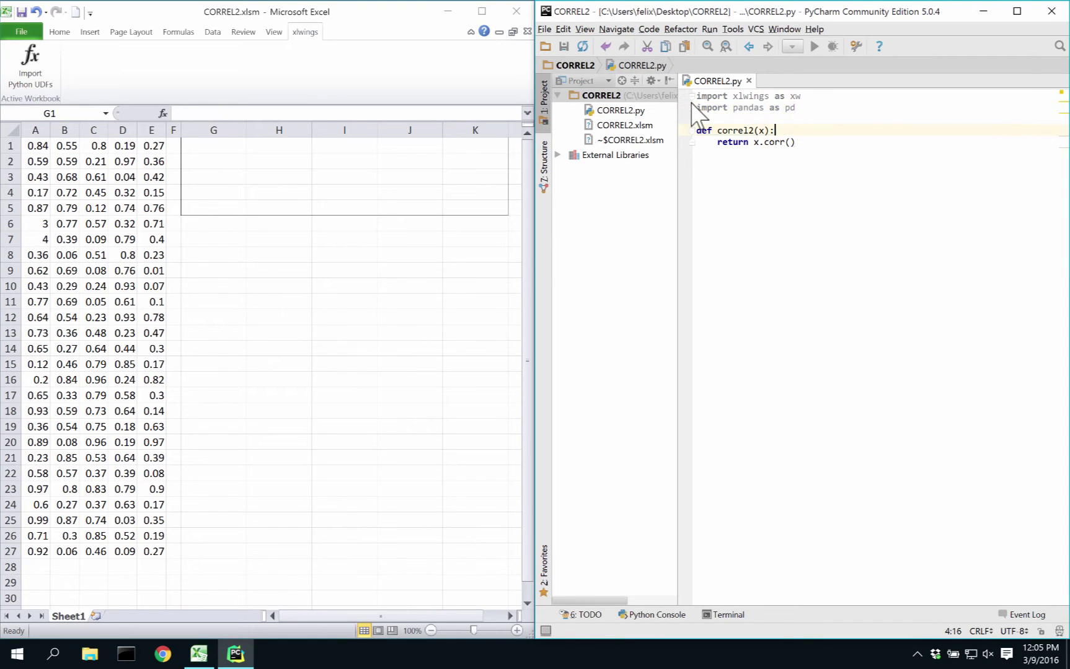
key(Down)
key(Return)
text(@)
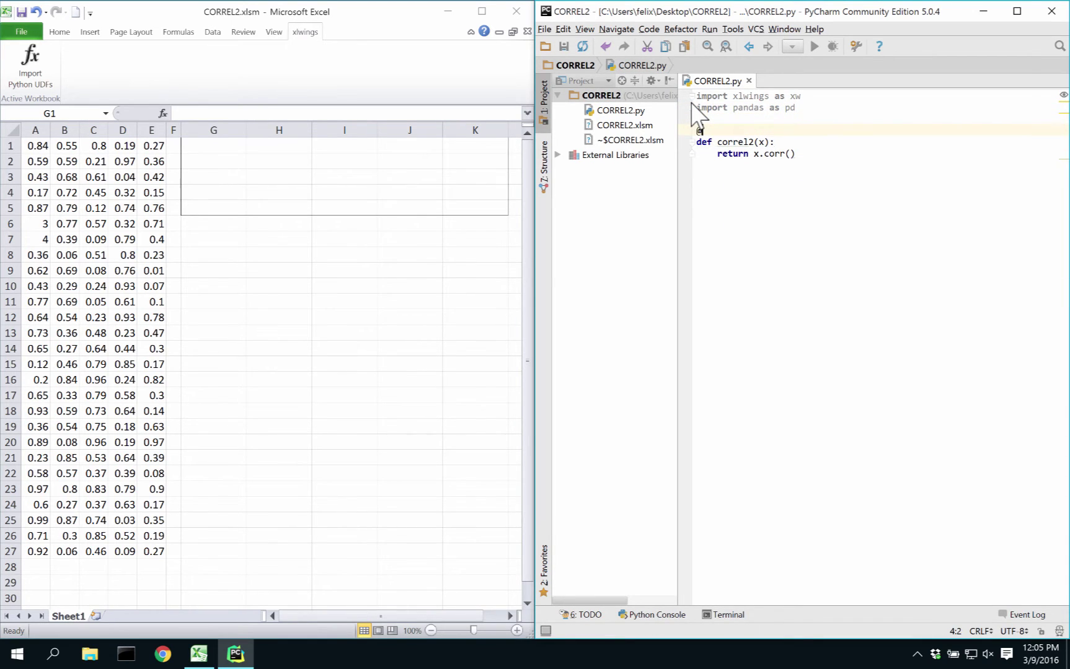
text(xw.arg)
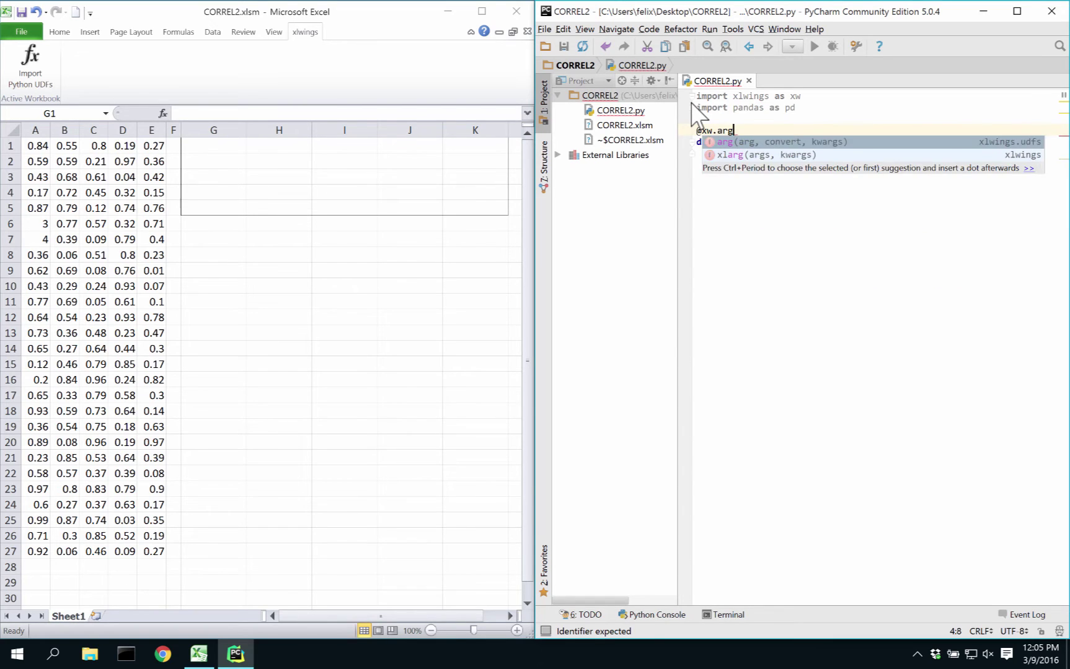
text(('x', )
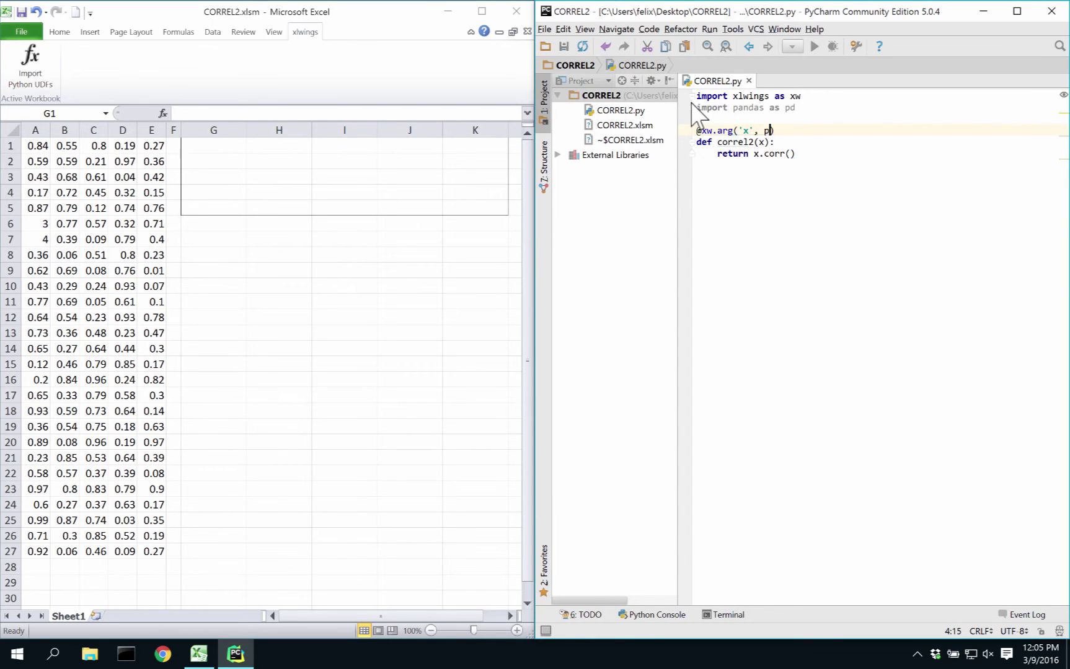
text(pd.D)
key(Tab)
text(, )
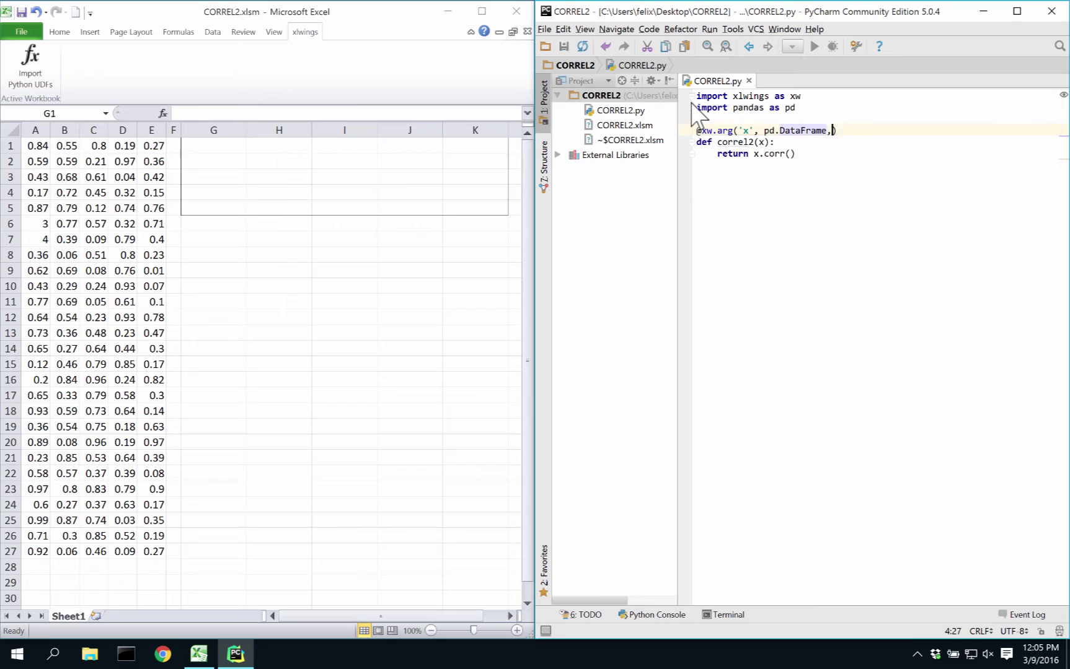
text(index=)
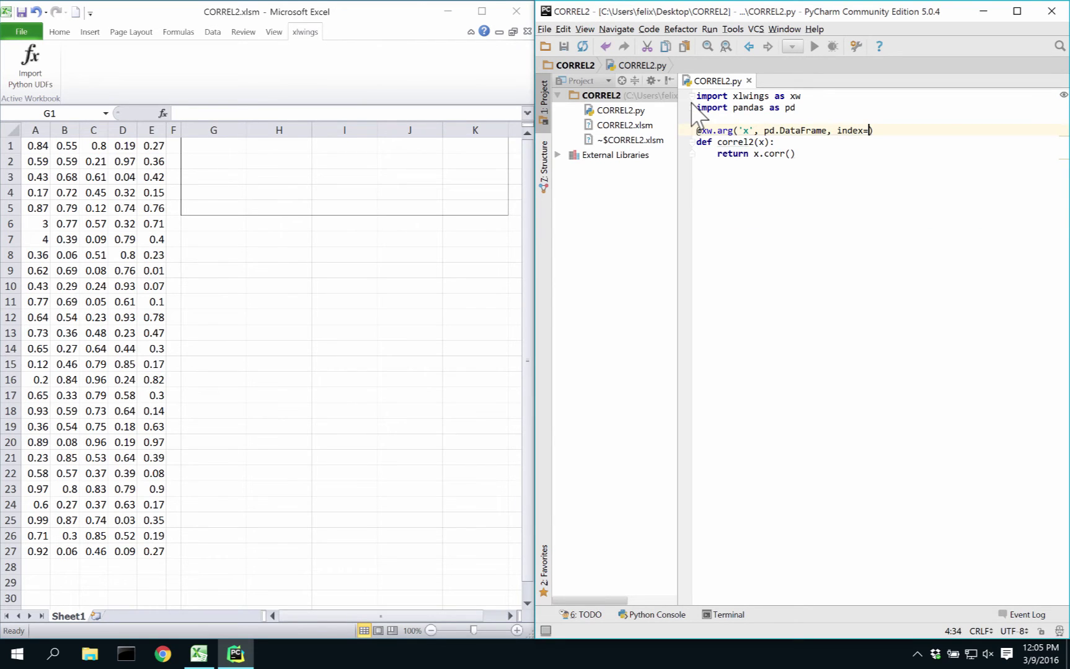
text(False, )
text(header=)
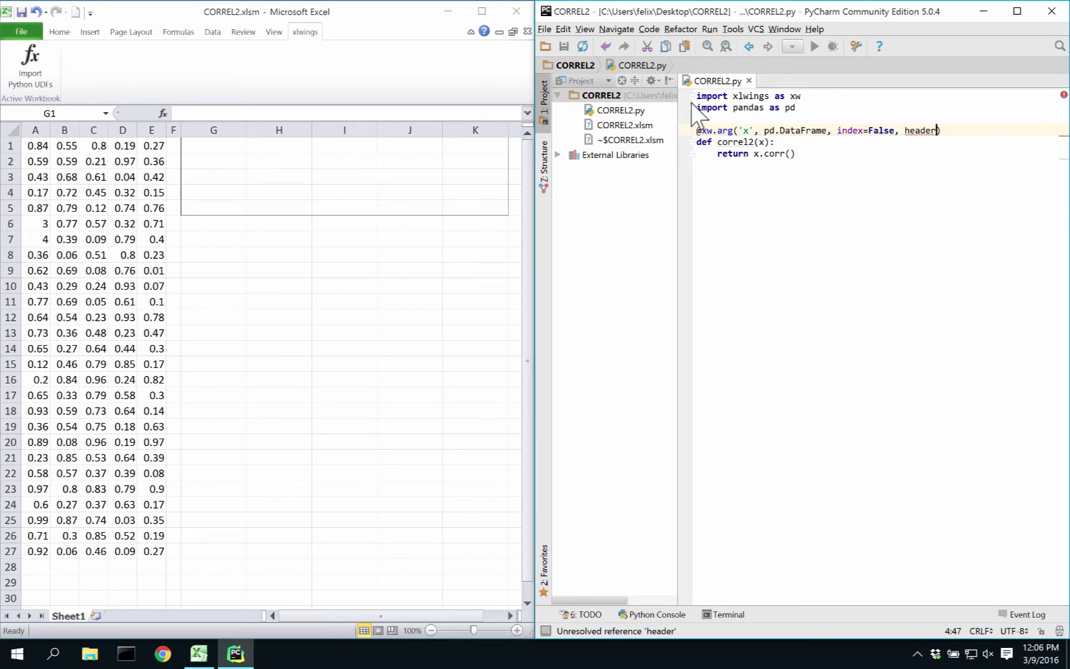
text(False)
key(Down)
key(Down)
key(End)
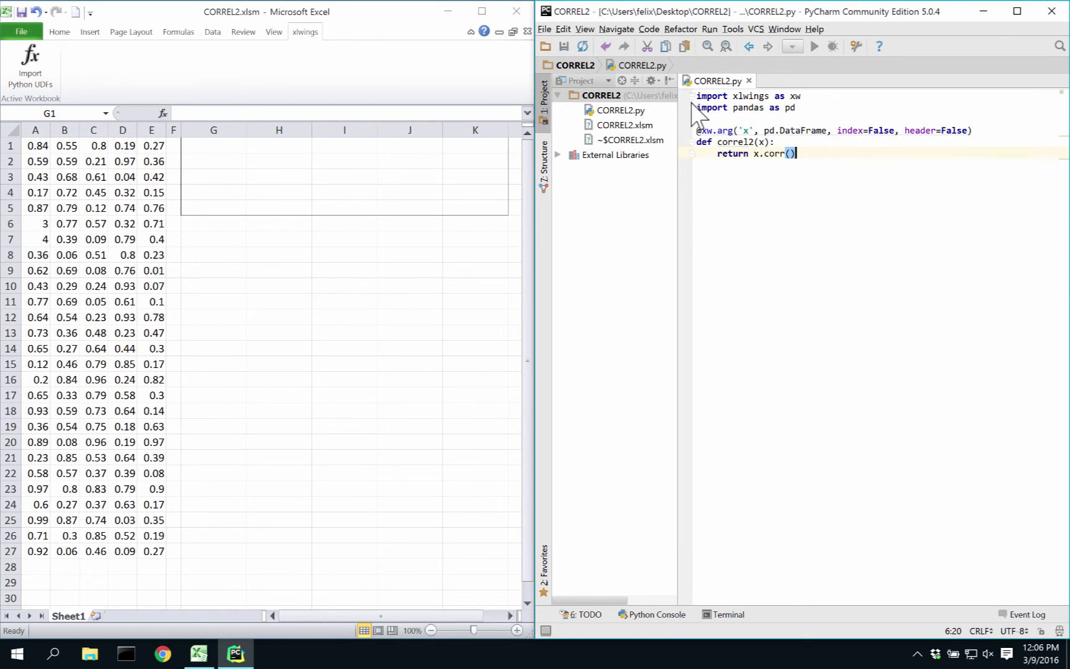
text(.va)
text(lues)
key(Up)
key(Up)
key(Up)
key(Return)
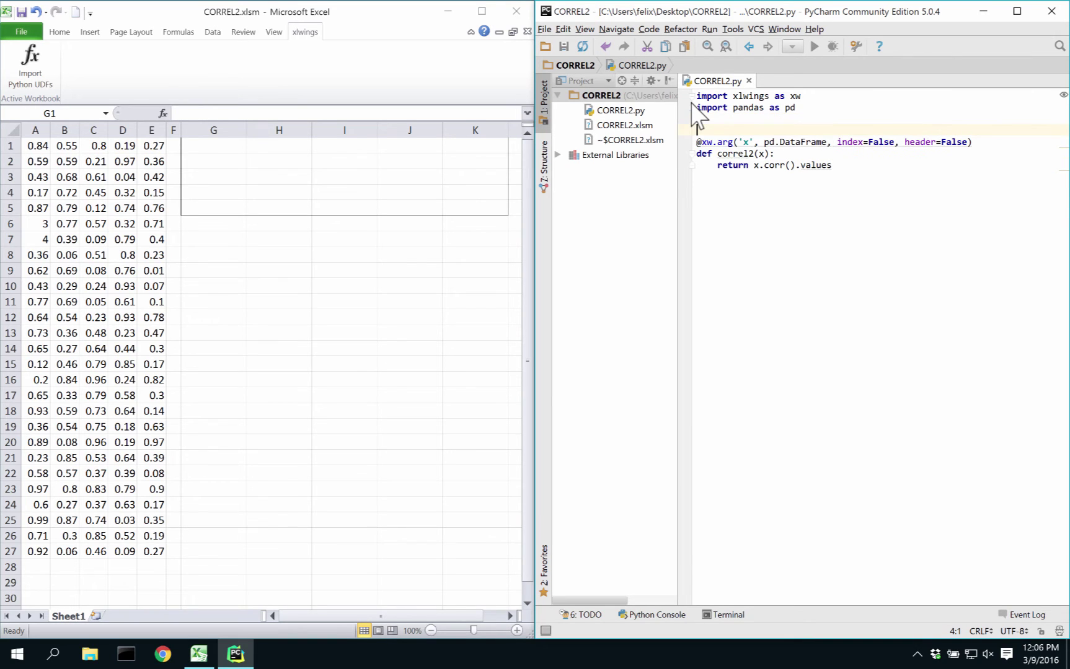
text(@)
text(xw.func)
key(Escape)
- Enter =correl2(A1:E27) as an array formula across G1:K5
click(343, 100)
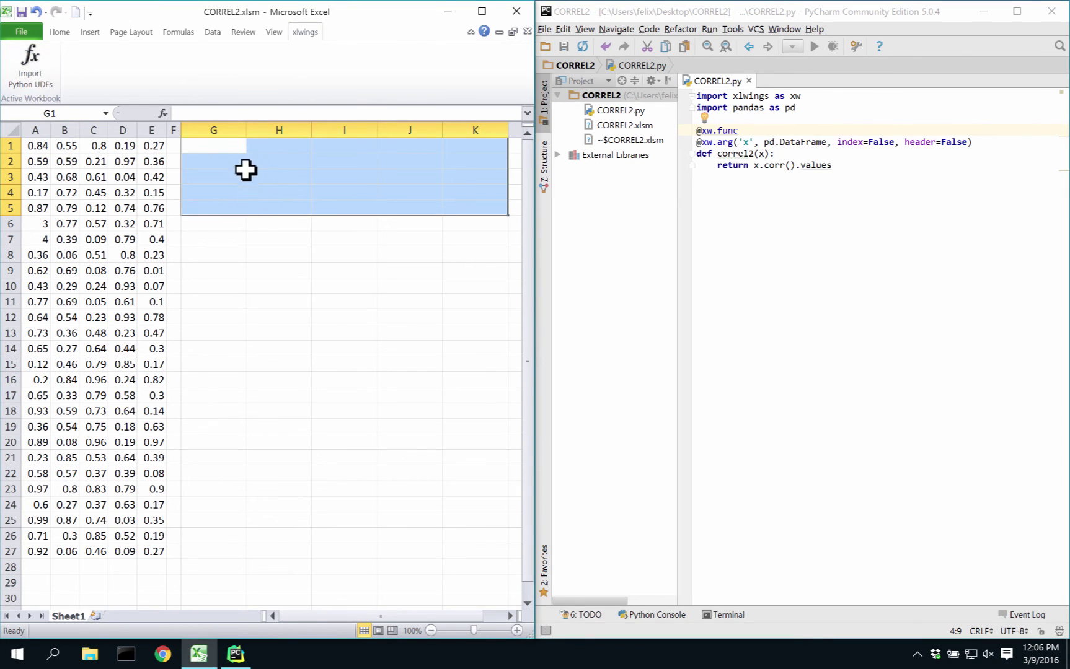
click(227, 146)
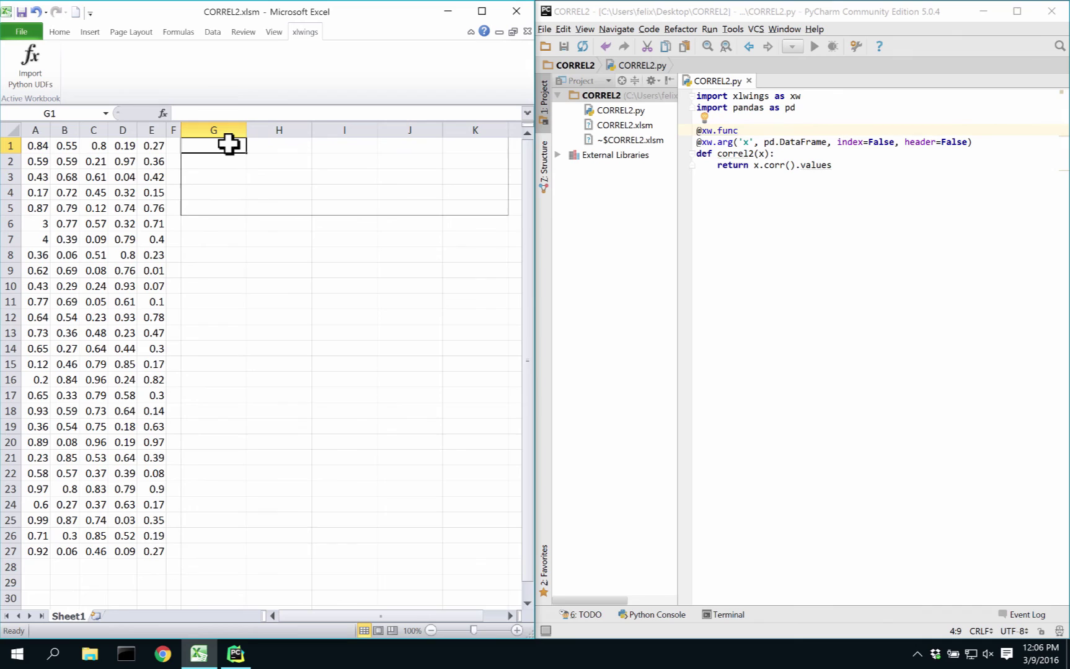
drag(228, 147, 491, 209)
text(=)
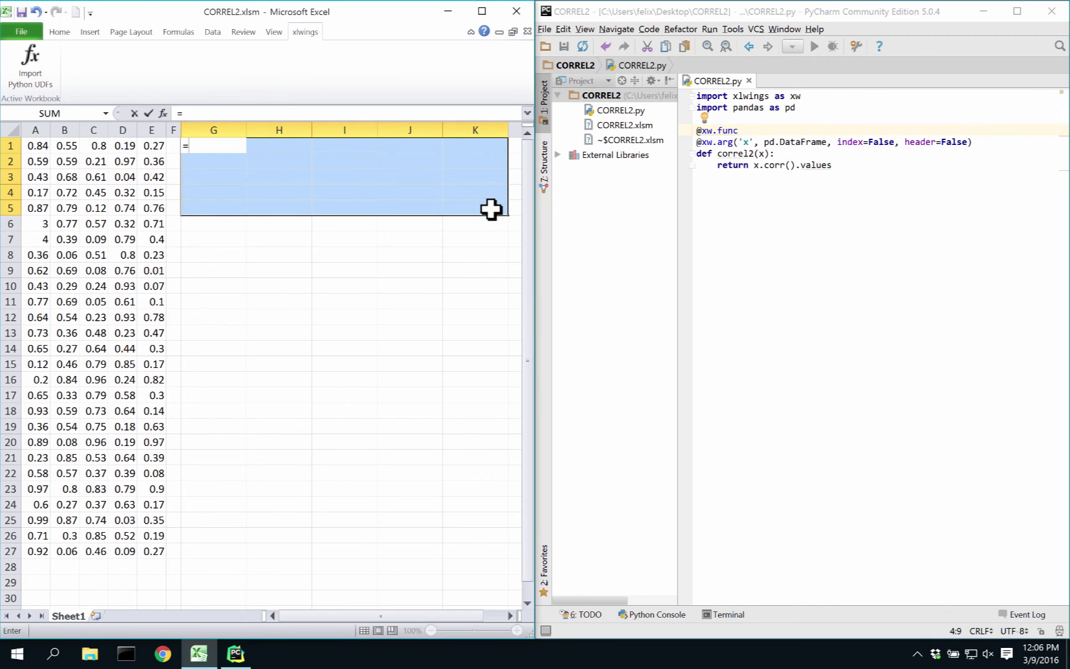
text(corr)
key(Down)
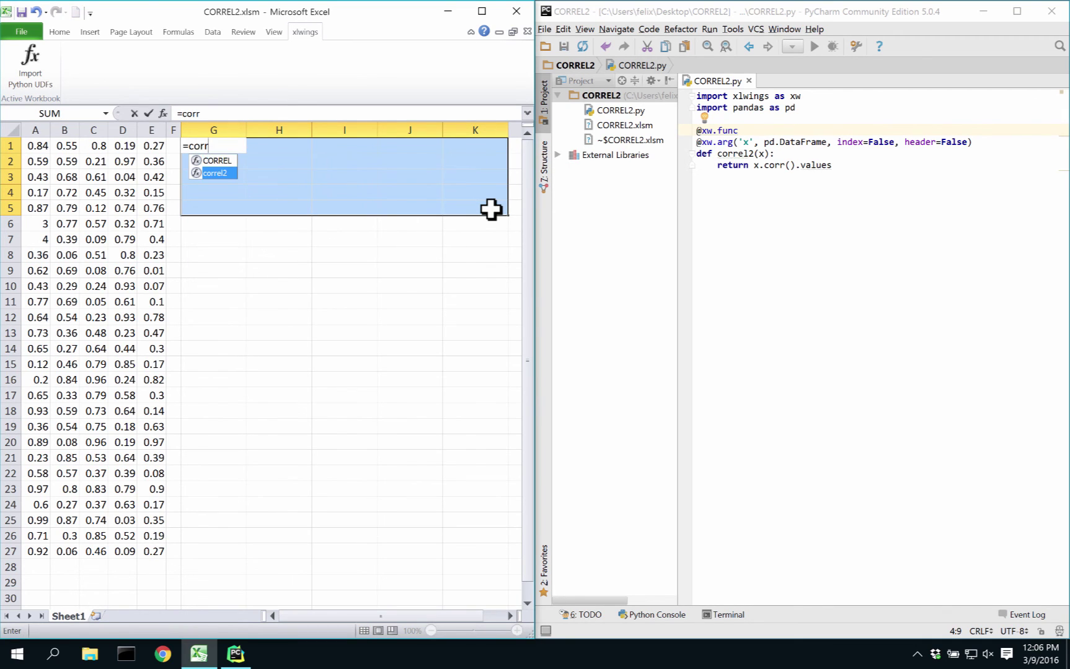
key(Tab)
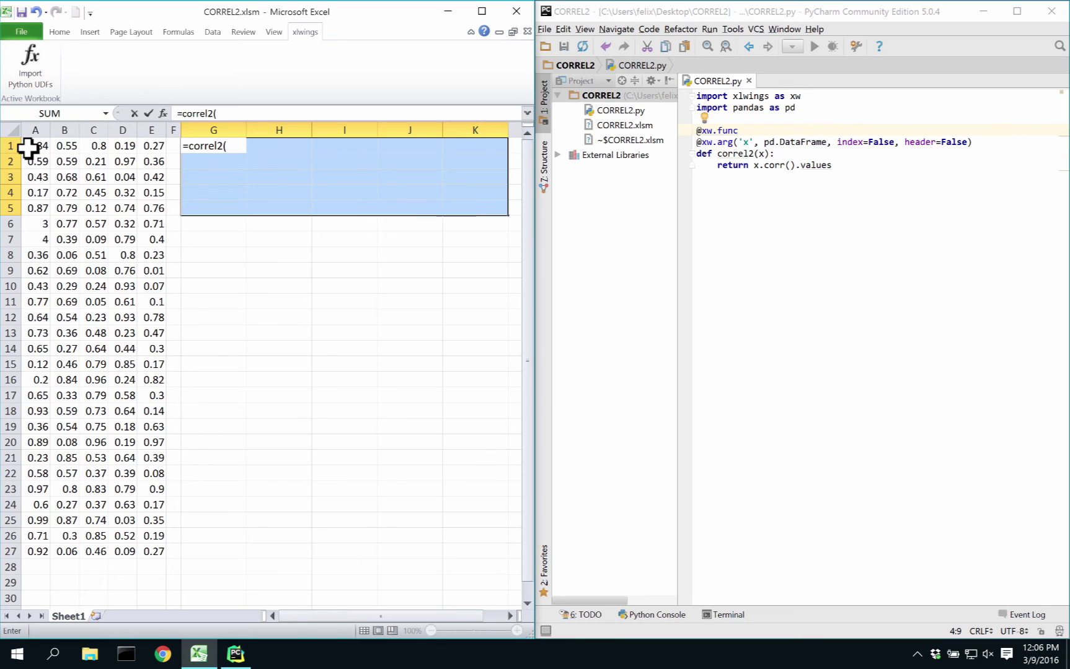
click(29, 147)
key(ctrl+shift+End)
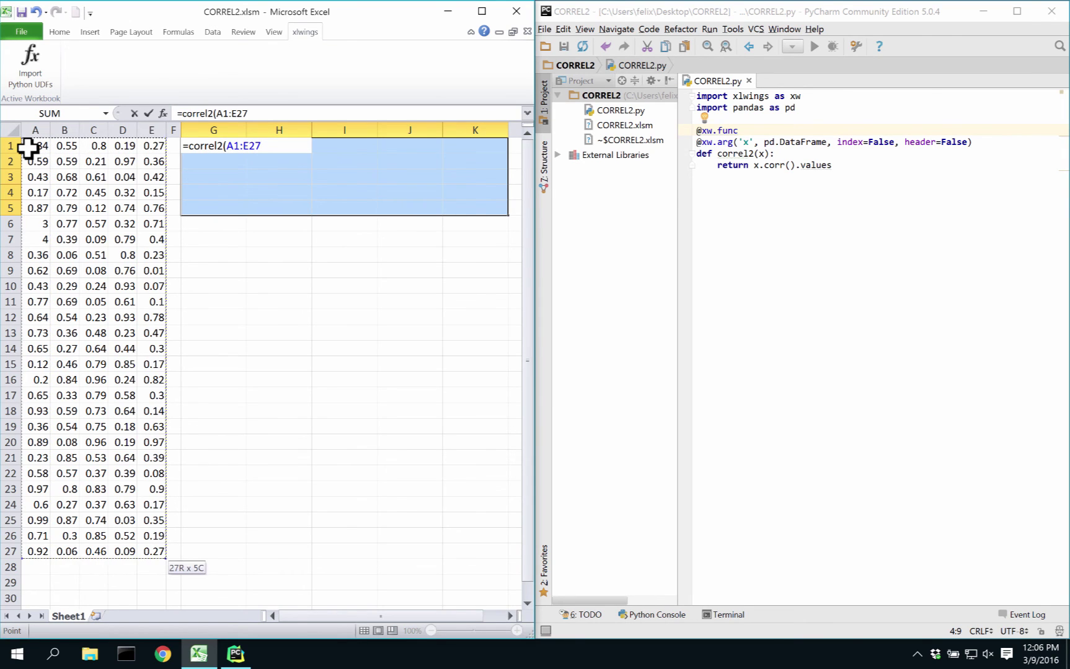
key(ctrl+shift+Return)
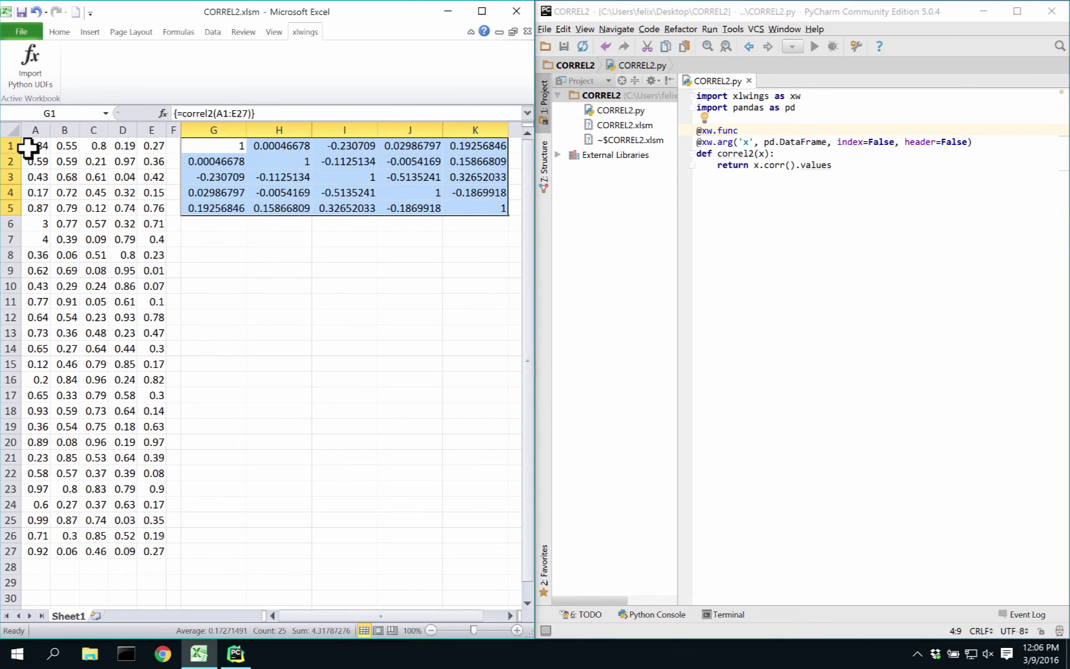
- Change D7 to 5 and D8 to 6 so the correlation matrix recalculates
click(122, 239)
text(5)
key(Return)
text(6)
key(Return)
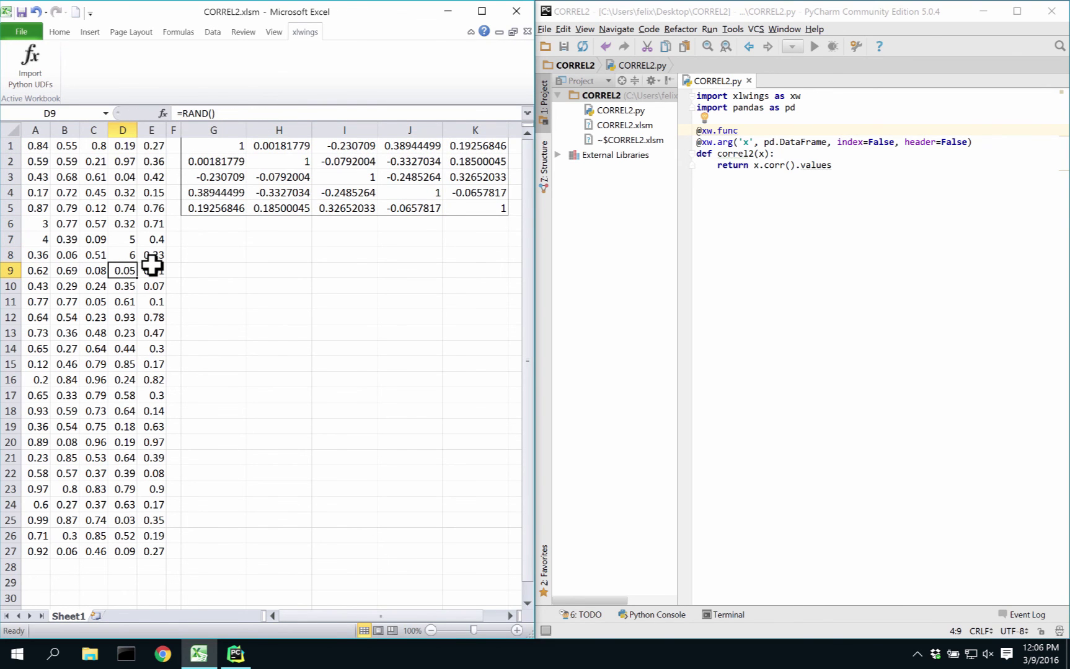